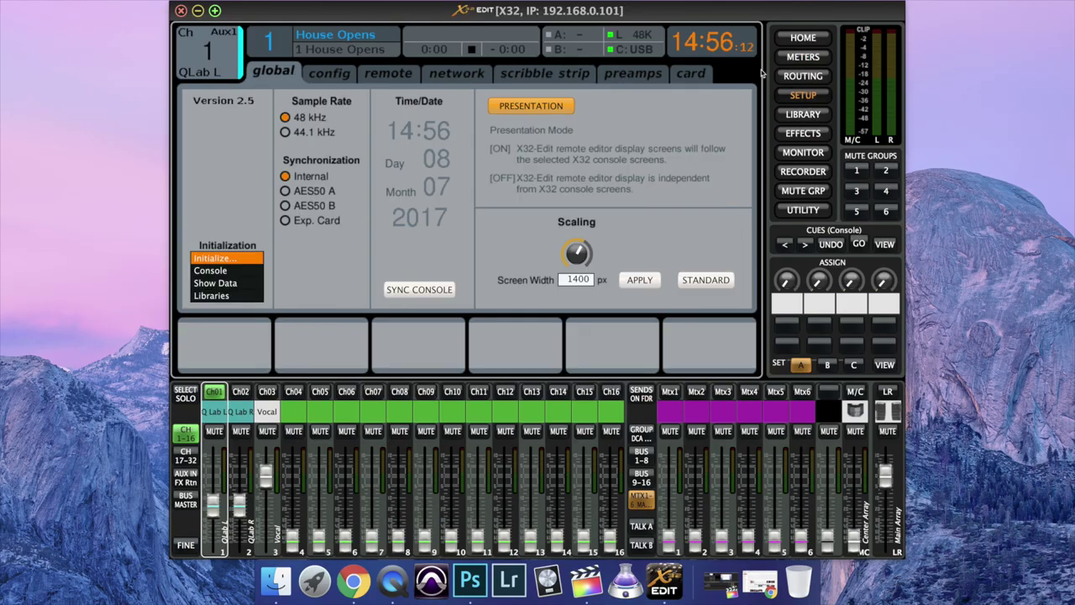
Step: In X32-Edit, switch the Cues (Console) section from the Setup global page to the cue list
click(884, 243)
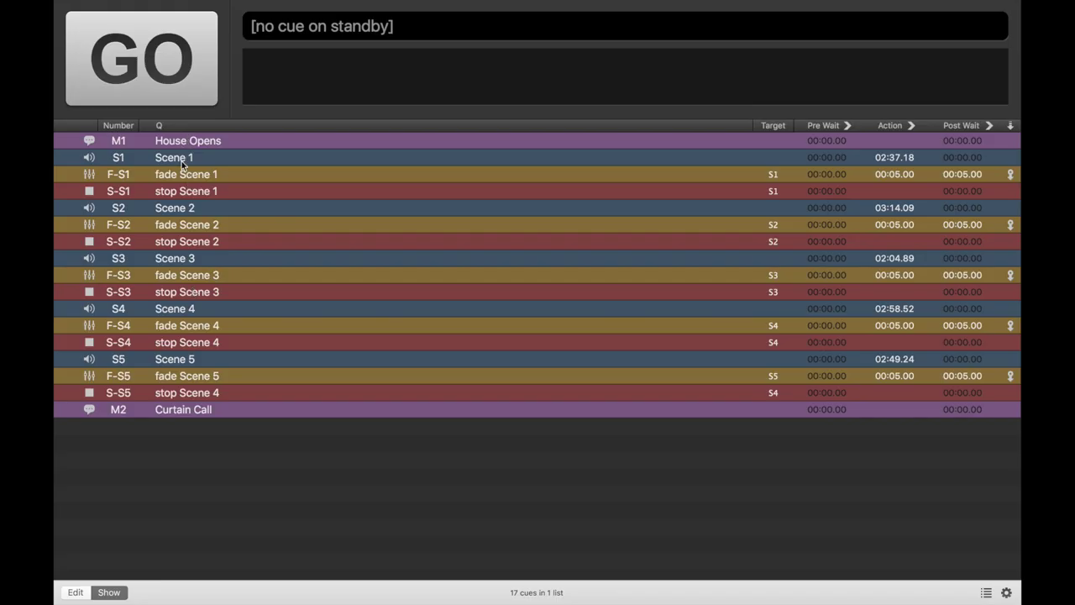
Step: Fire Scene 1 and then its fade cue in QLab as a test run
click(182, 164)
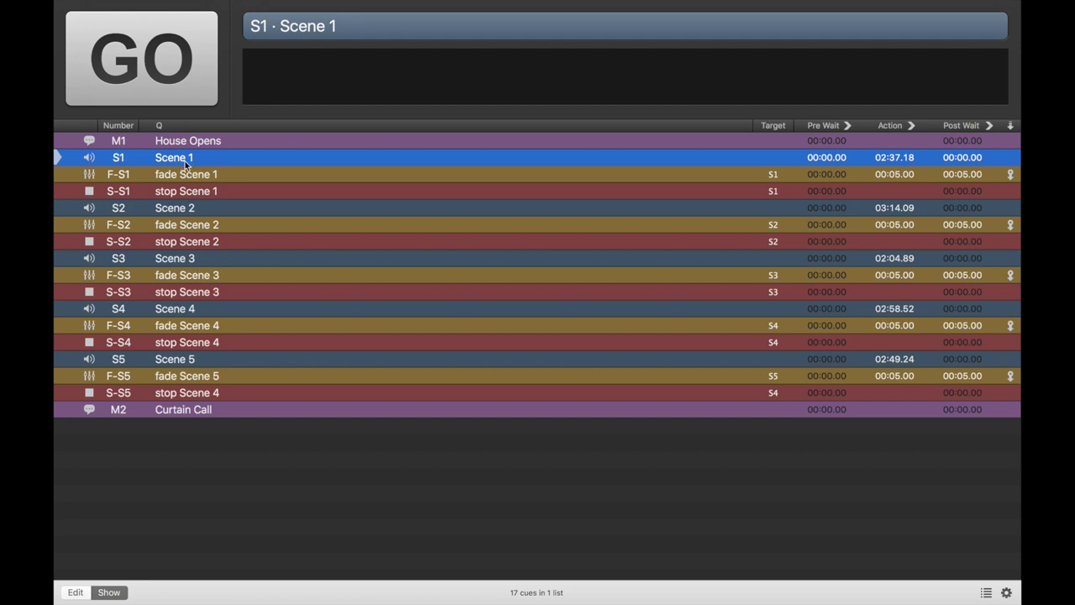
key(space)
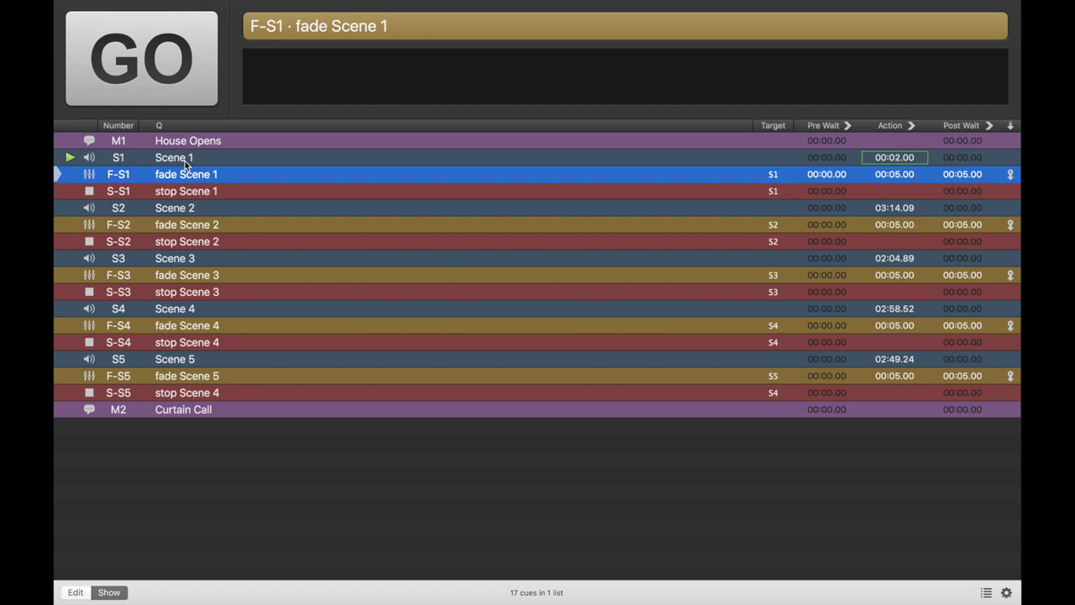
key(space)
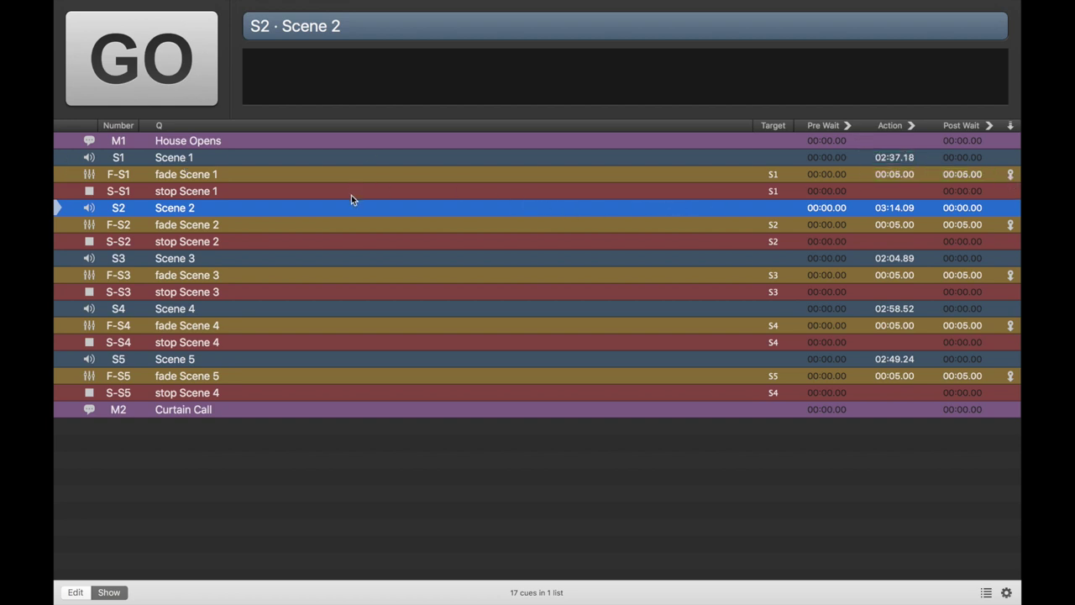
Step: Step the standby back up so House Opens is the next cue again
click(273, 171)
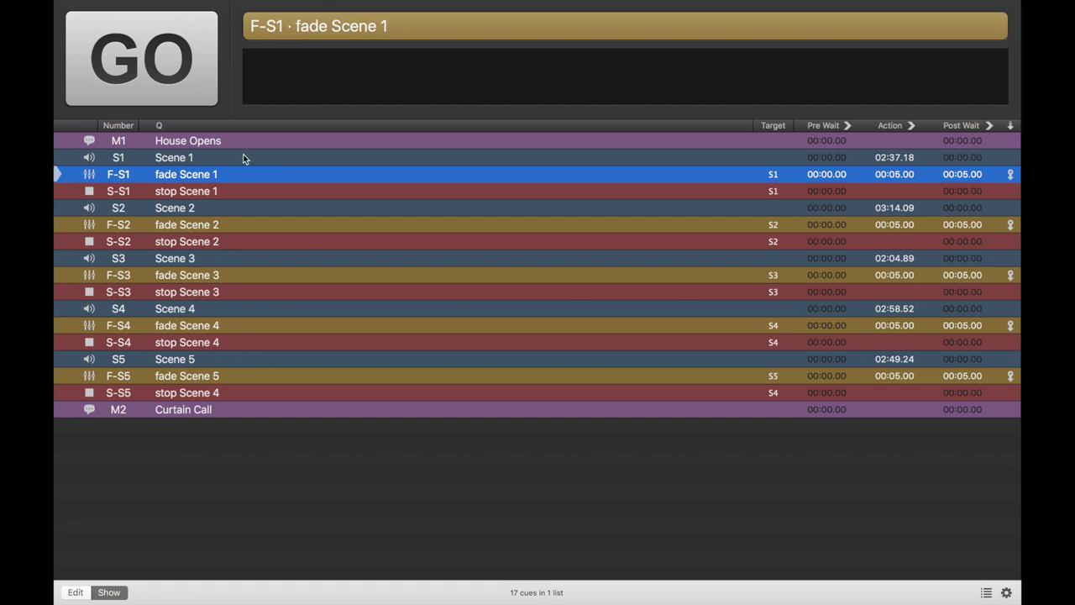
click(243, 157)
click(228, 144)
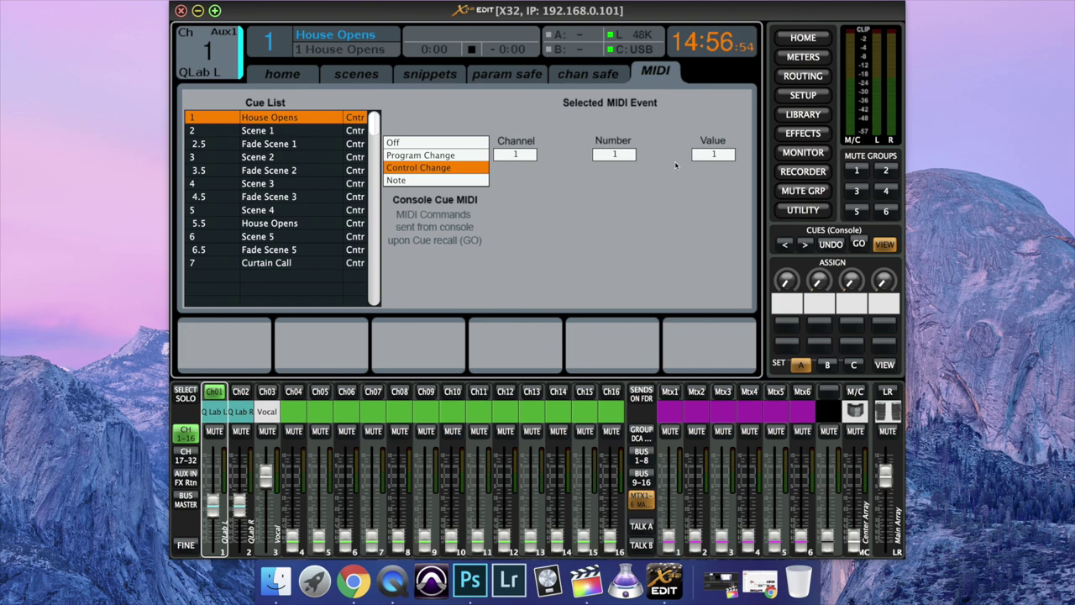
Step: Inspect the Control Change values of Scene 1 (2), Fade Scene 1 (3), Scene 2 and later fades, then return home
click(306, 132)
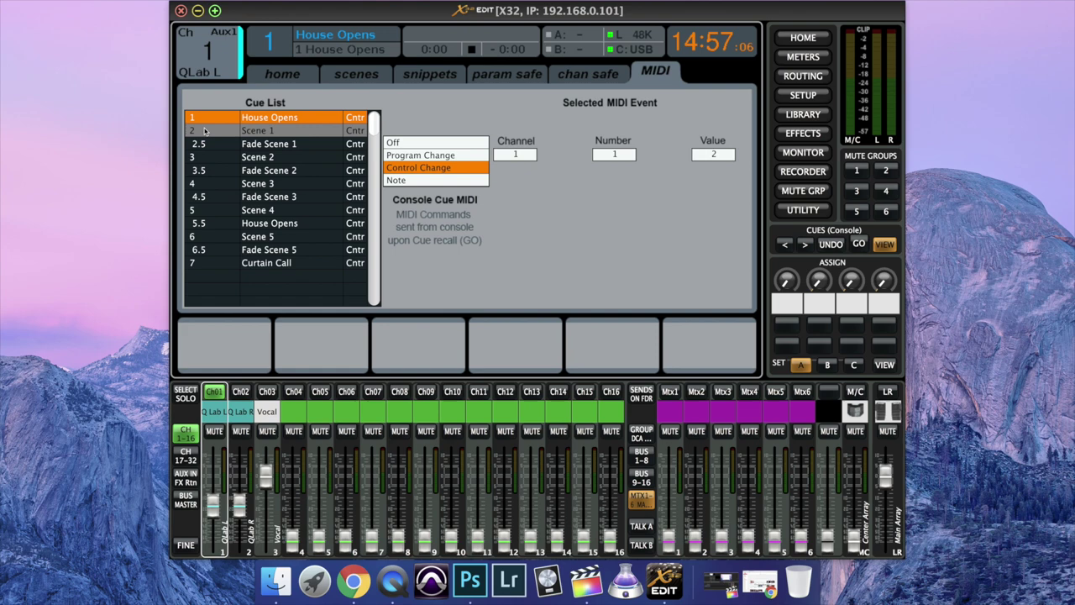
click(264, 144)
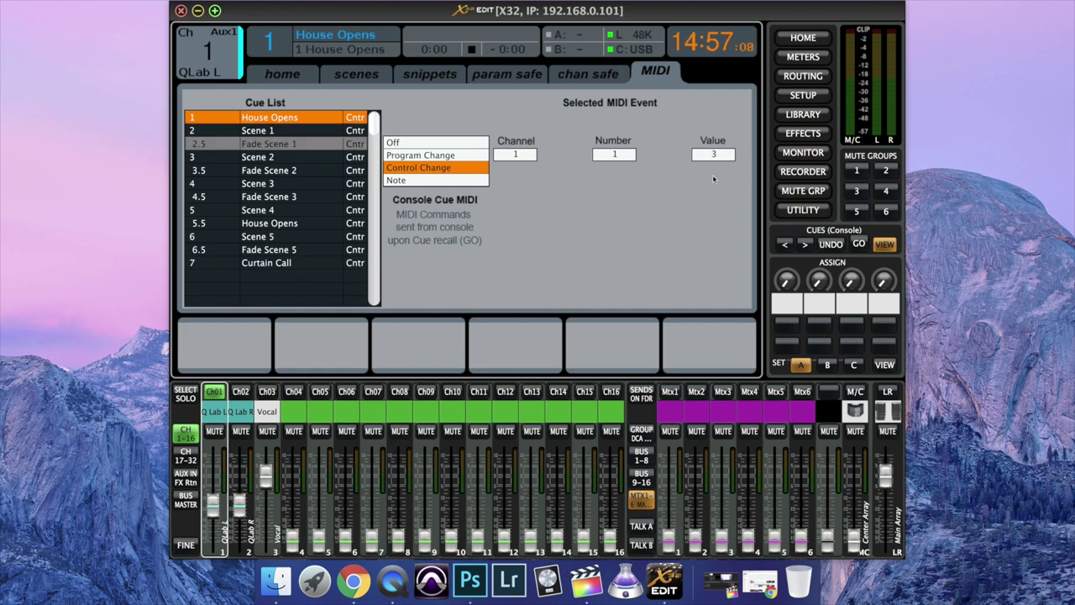
click(325, 157)
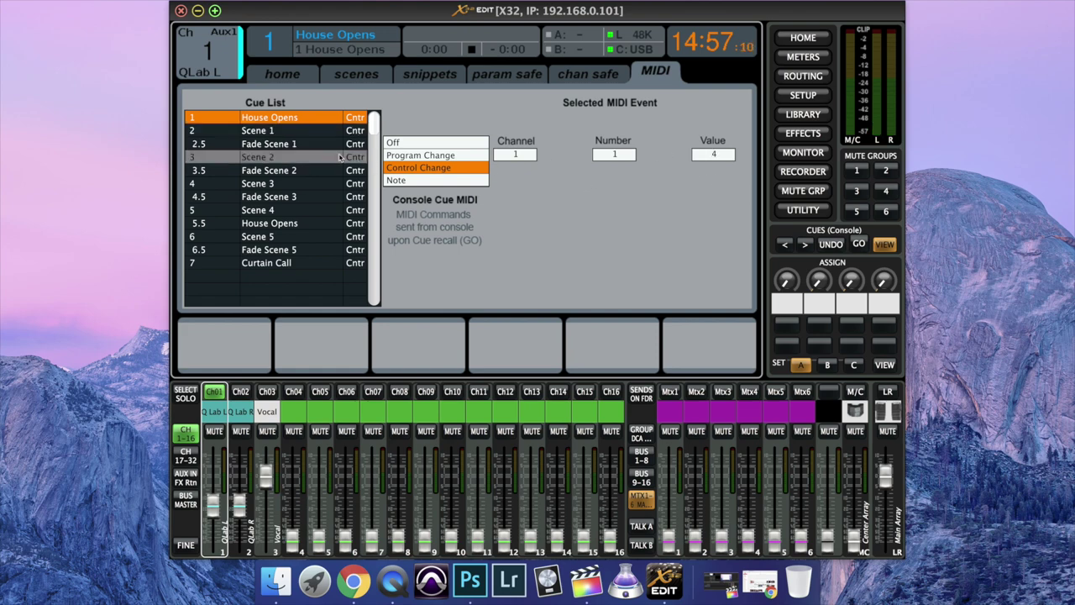
click(327, 171)
click(323, 197)
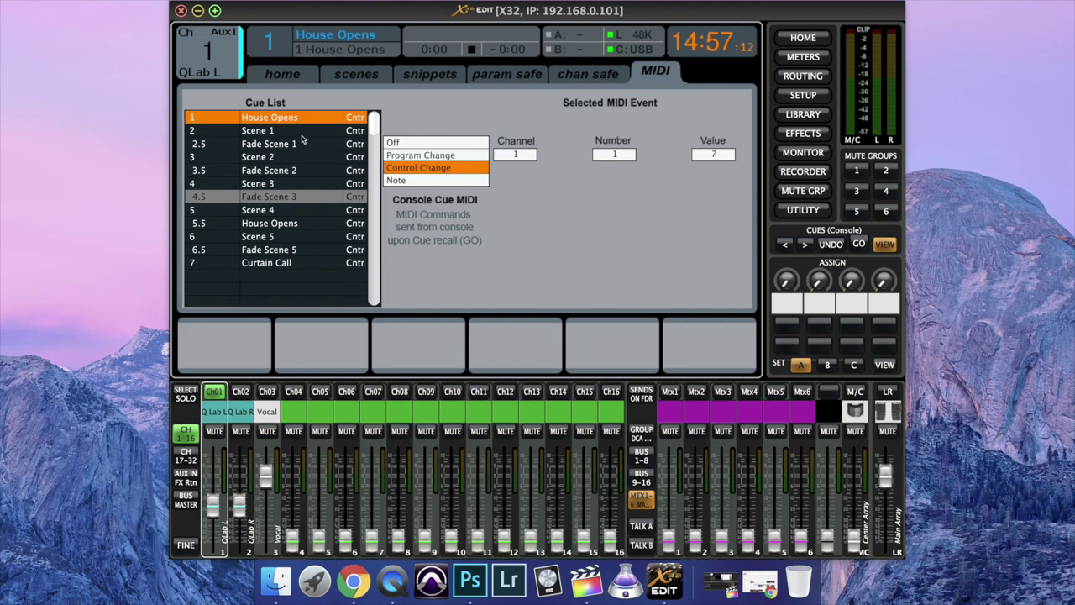
click(288, 72)
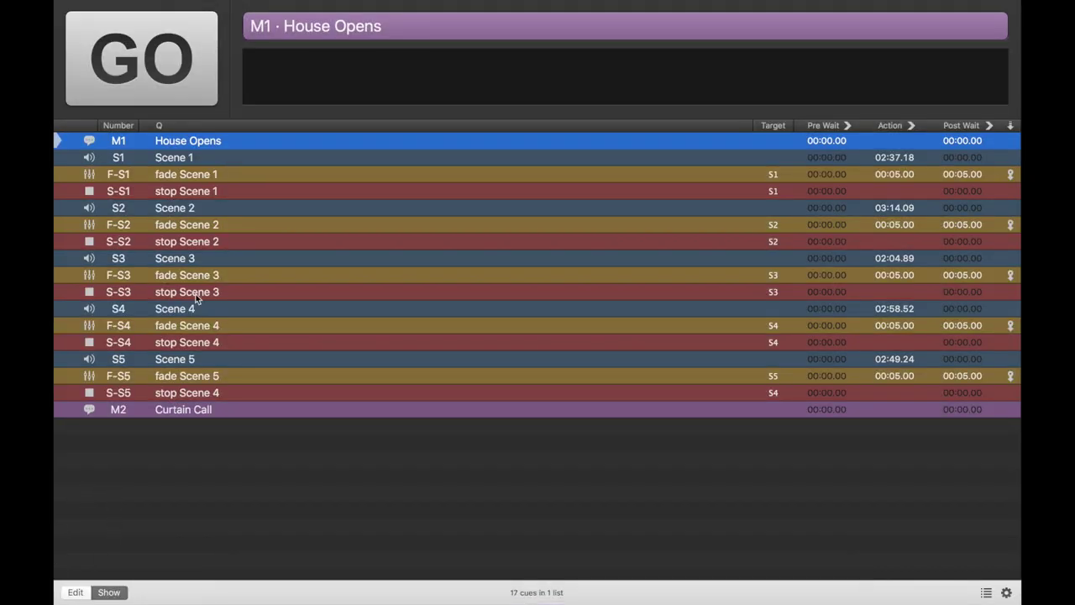
click(304, 7)
mouse_move(263, 6)
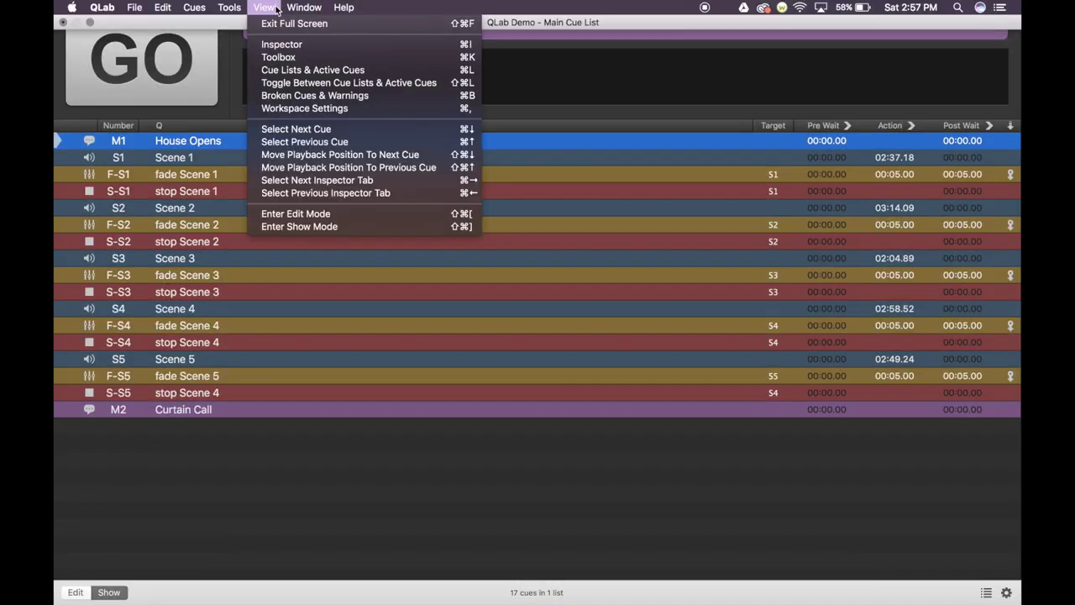
click(294, 108)
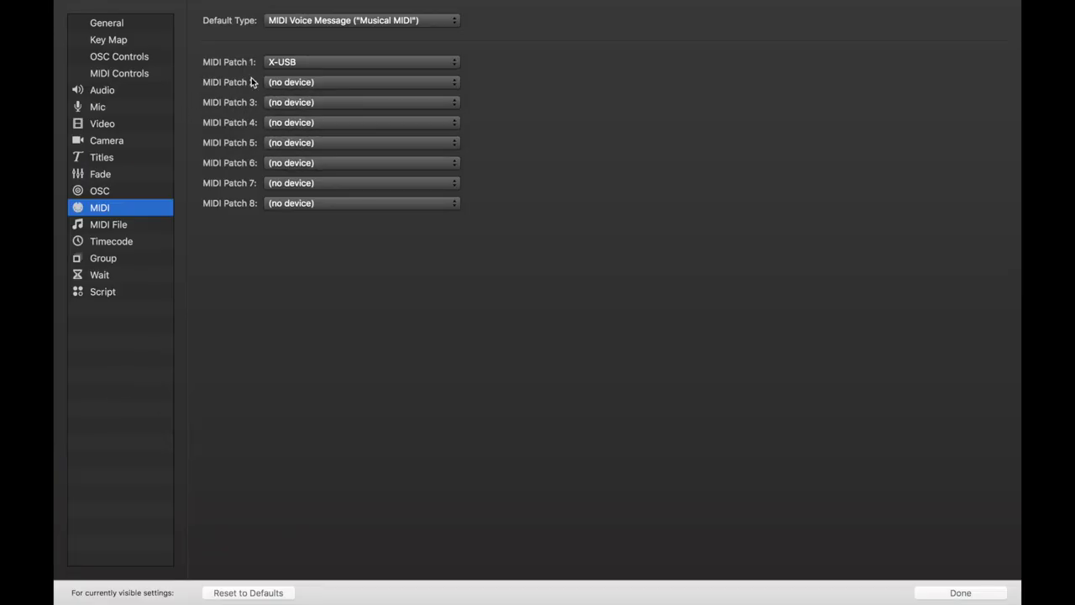
click(153, 77)
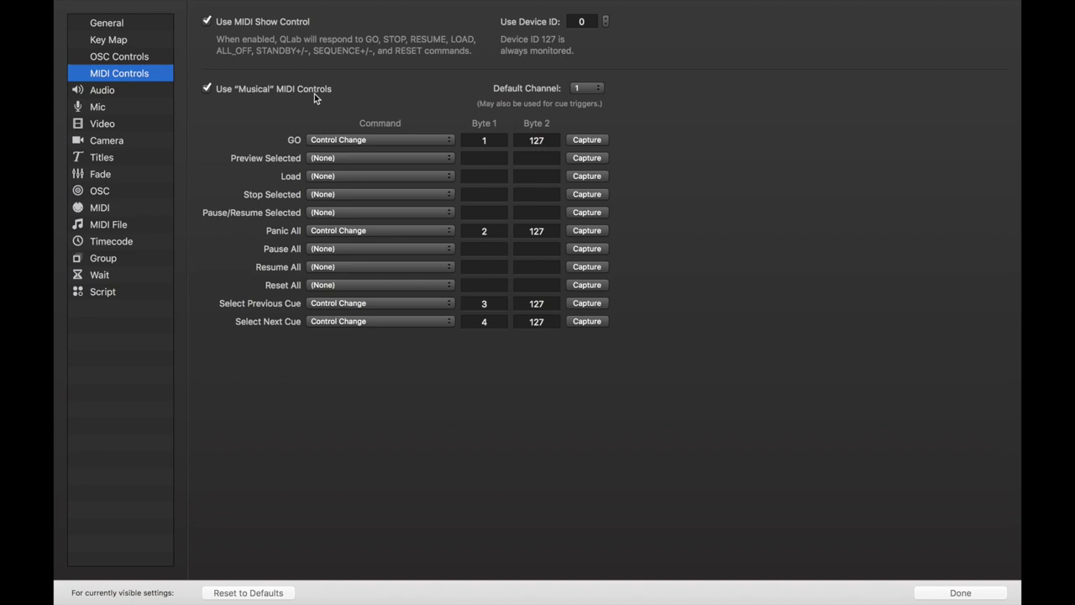
click(123, 211)
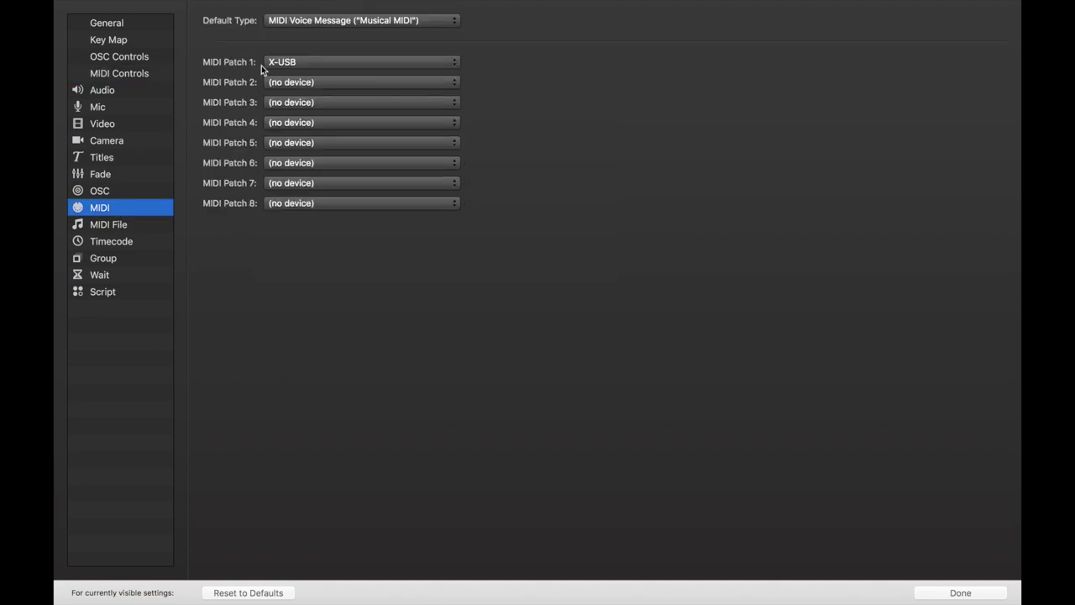
mouse_move(260, 5)
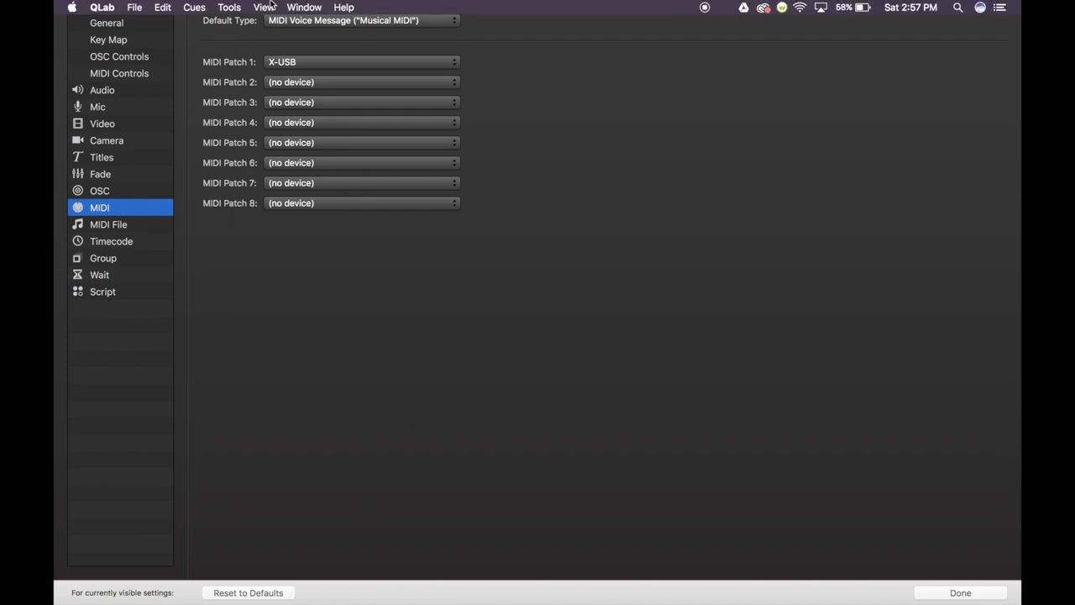
click(302, 7)
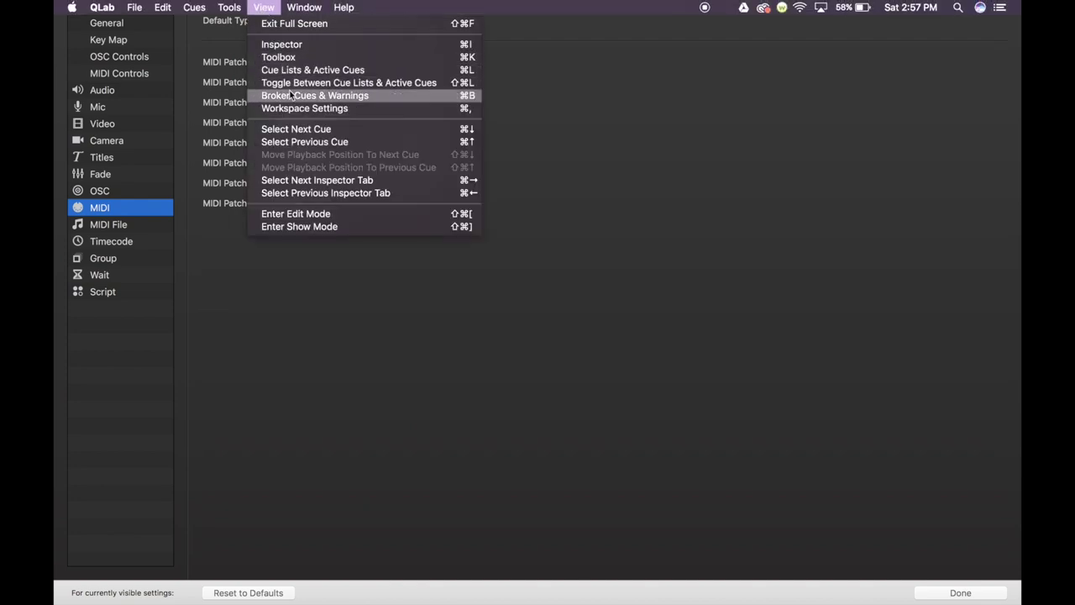
click(216, 530)
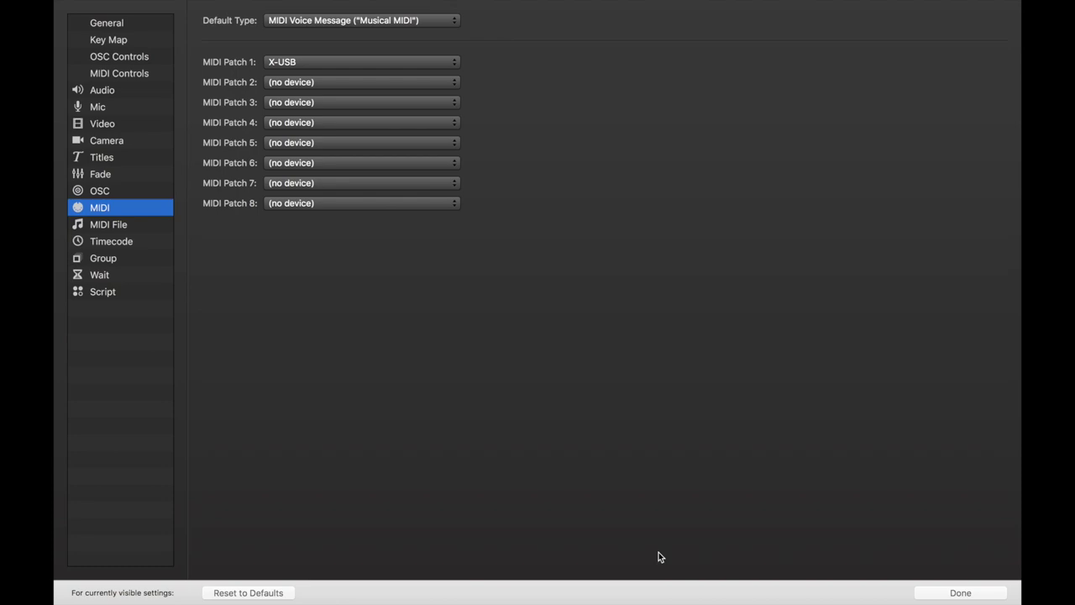
click(974, 598)
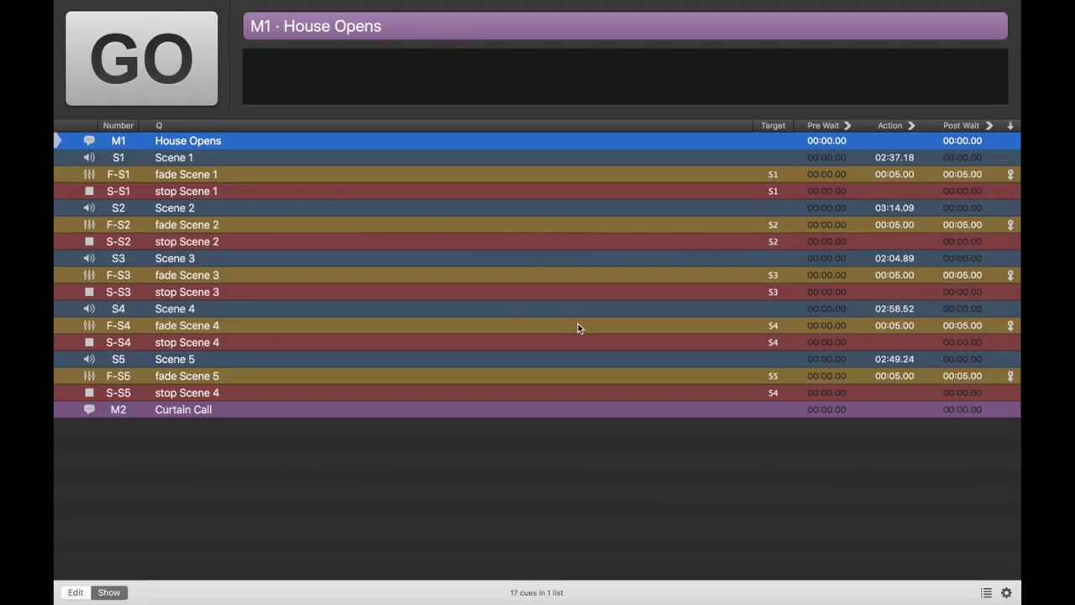
Step: Capture console MIDI triggers for Scene 1 (Control 1, Value 2) and fade Scene 1 (Control 1, Value 3)
click(202, 157)
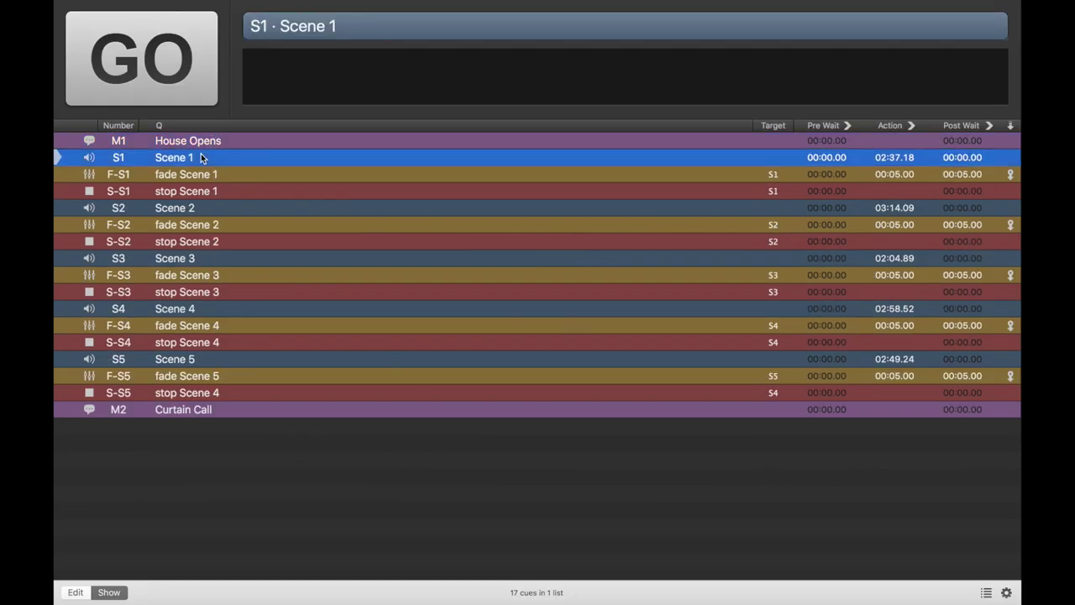
click(176, 431)
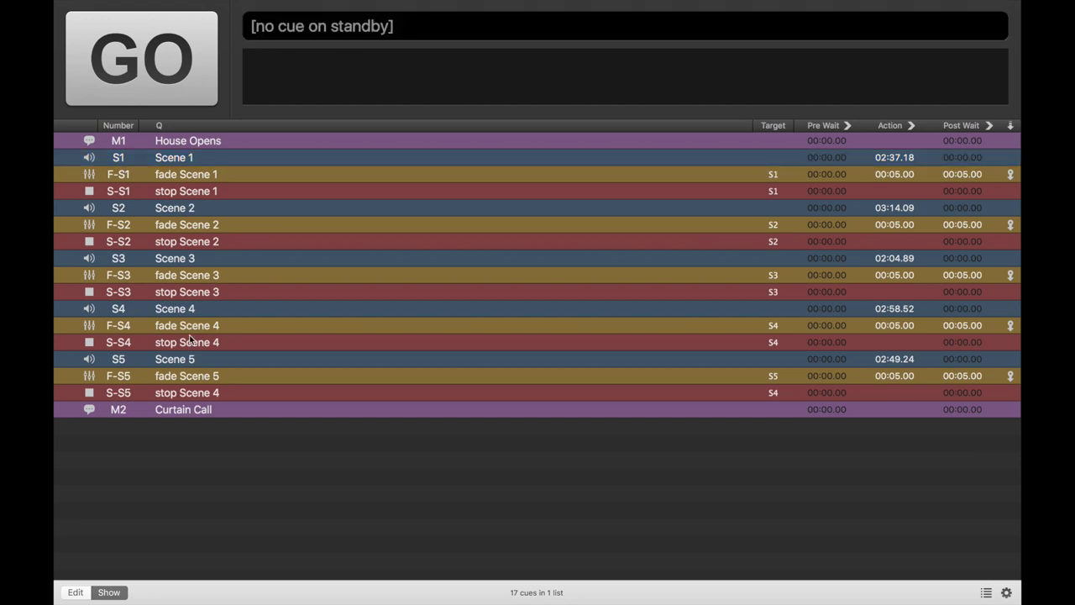
click(192, 161)
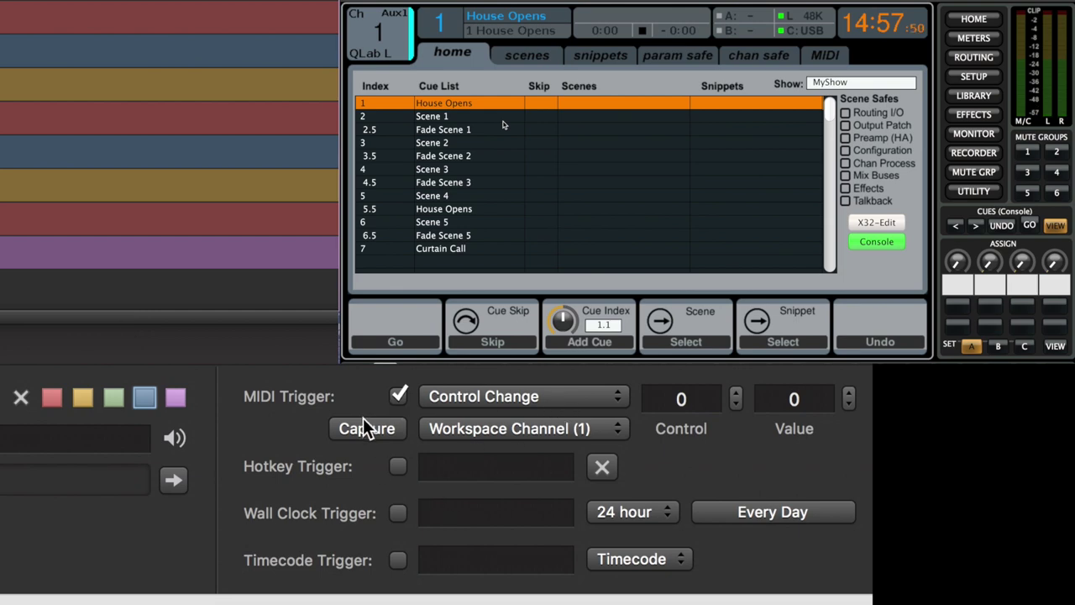
click(363, 419)
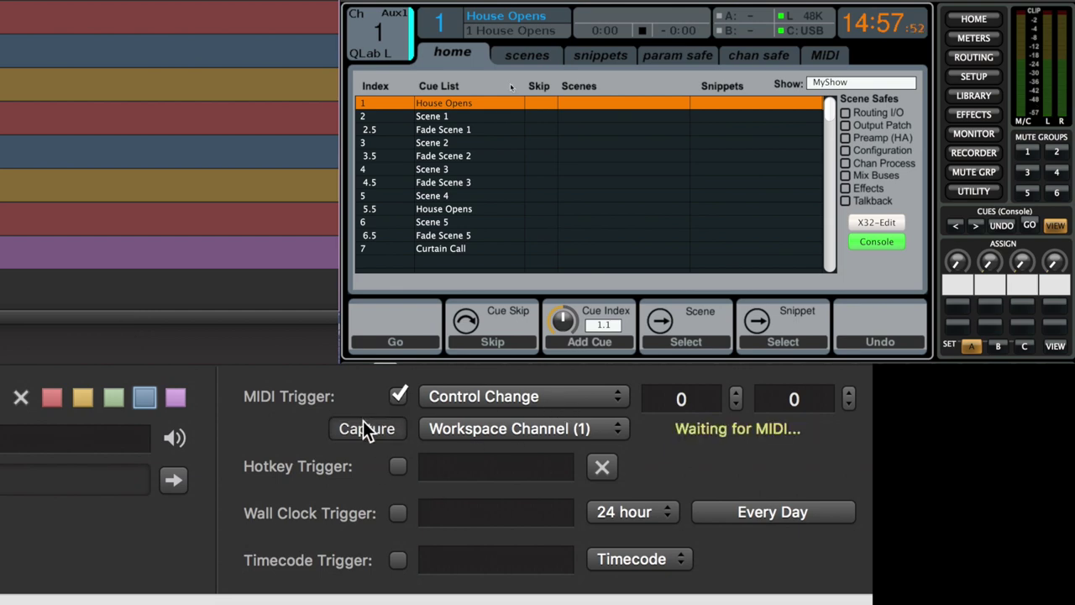
click(976, 225)
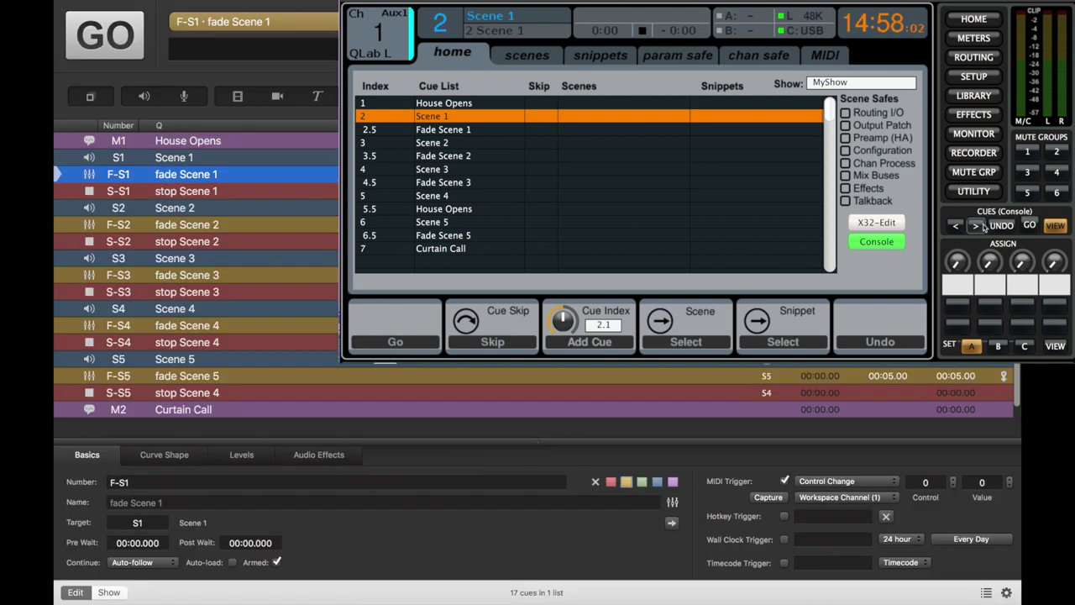
click(1030, 225)
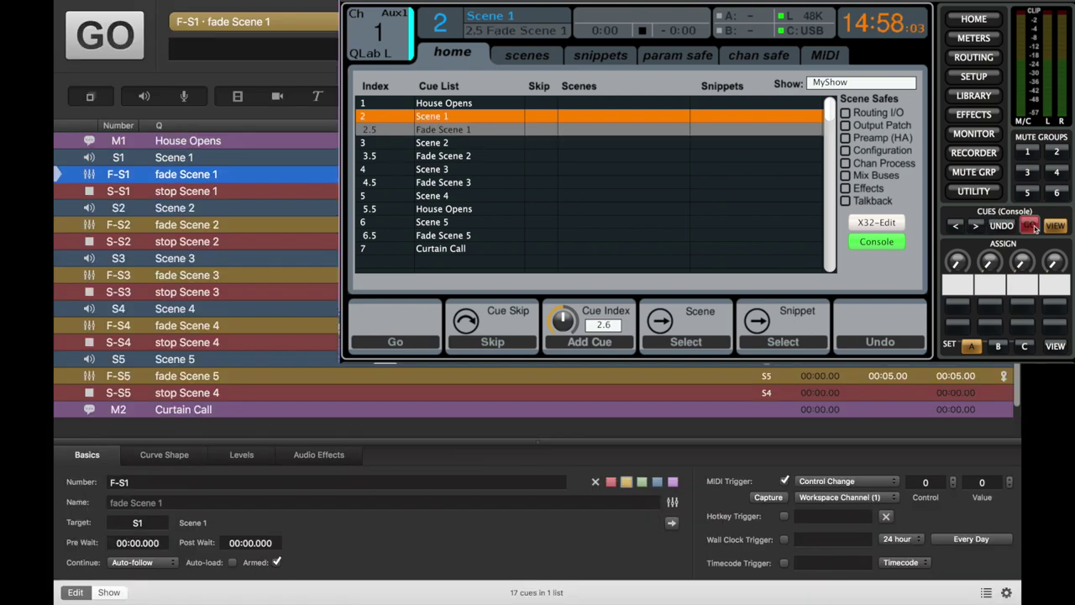
click(771, 497)
click(1030, 225)
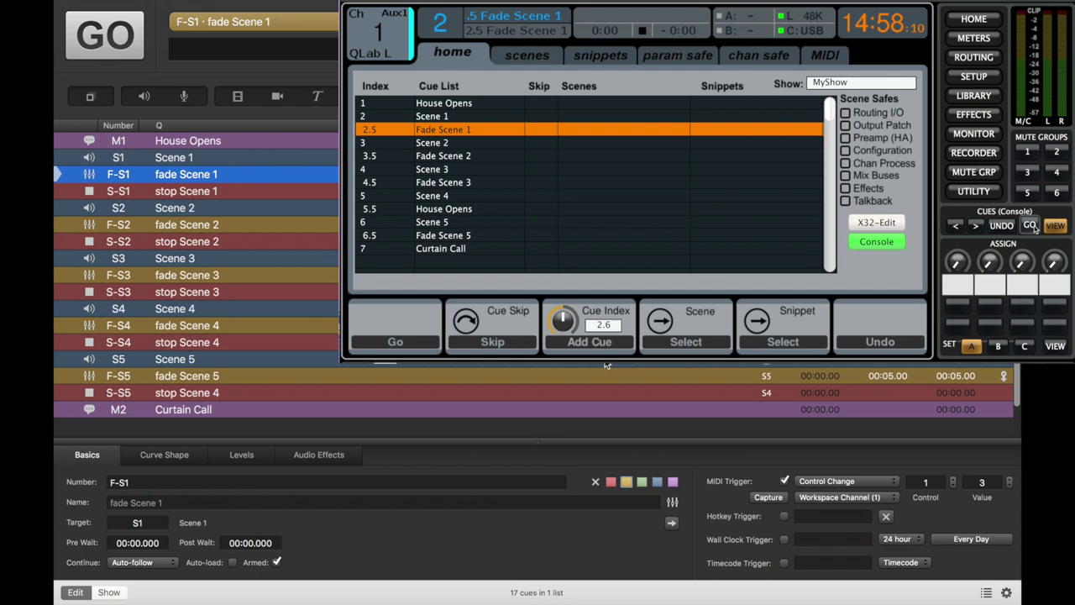
Step: Give Scene 2 a Control Change trigger captured from the console: Control 1, Value 4
click(334, 208)
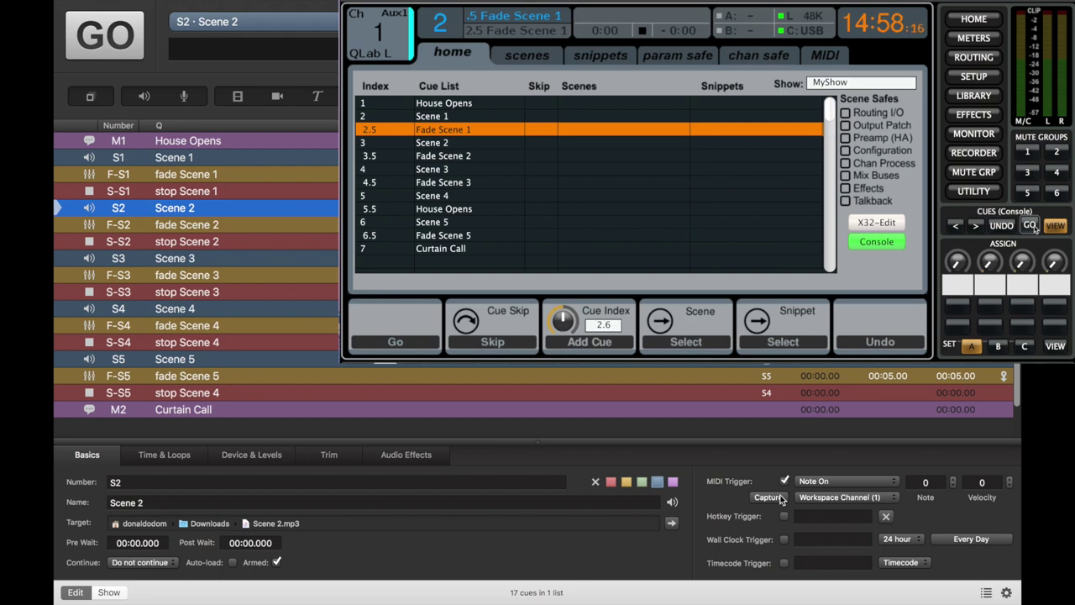
click(824, 483)
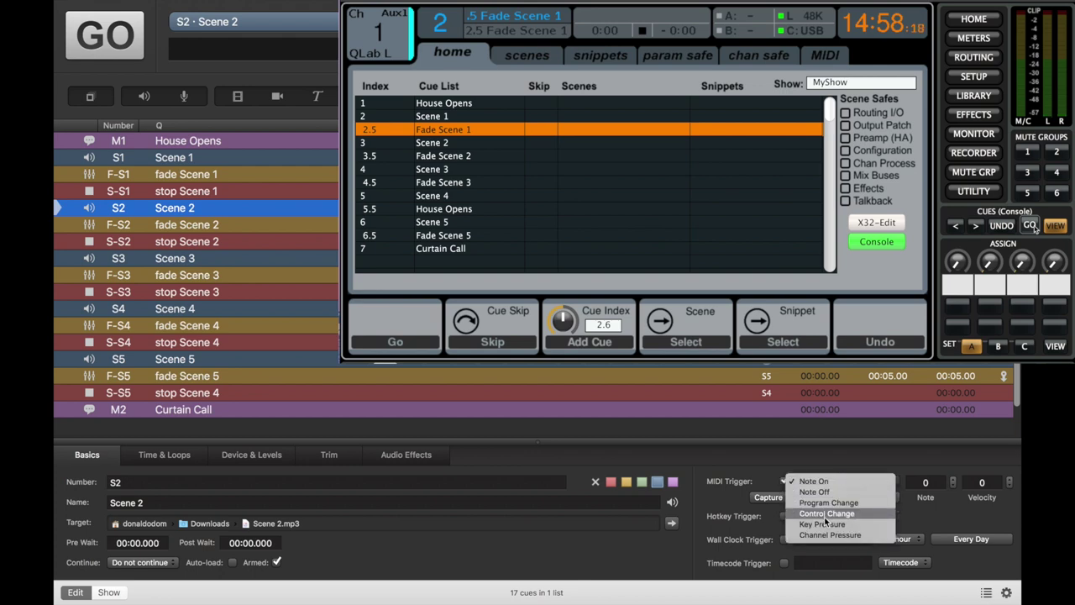
click(825, 515)
click(768, 498)
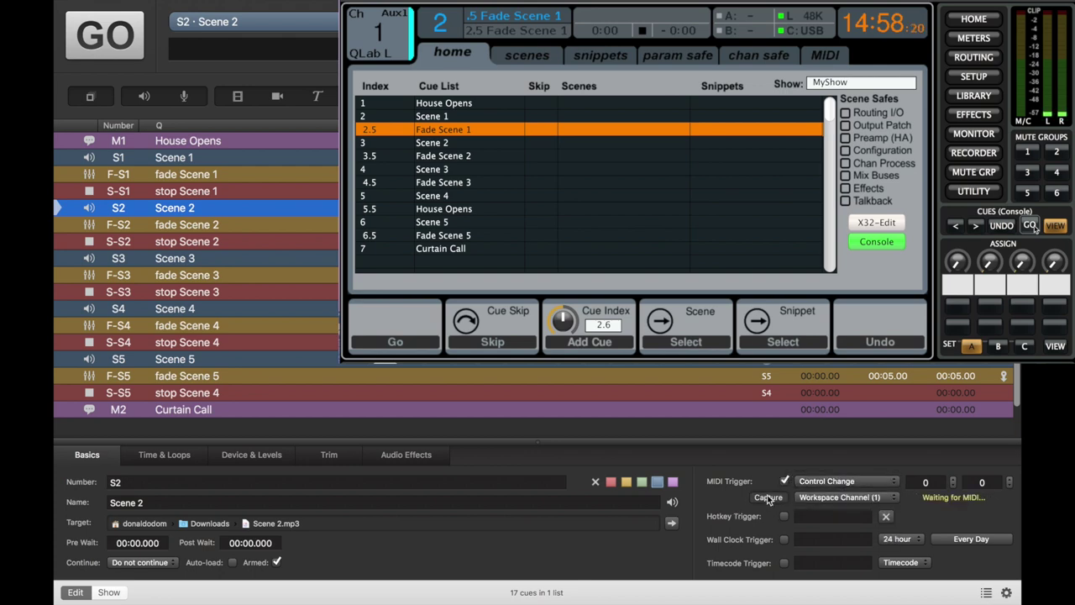
click(1030, 225)
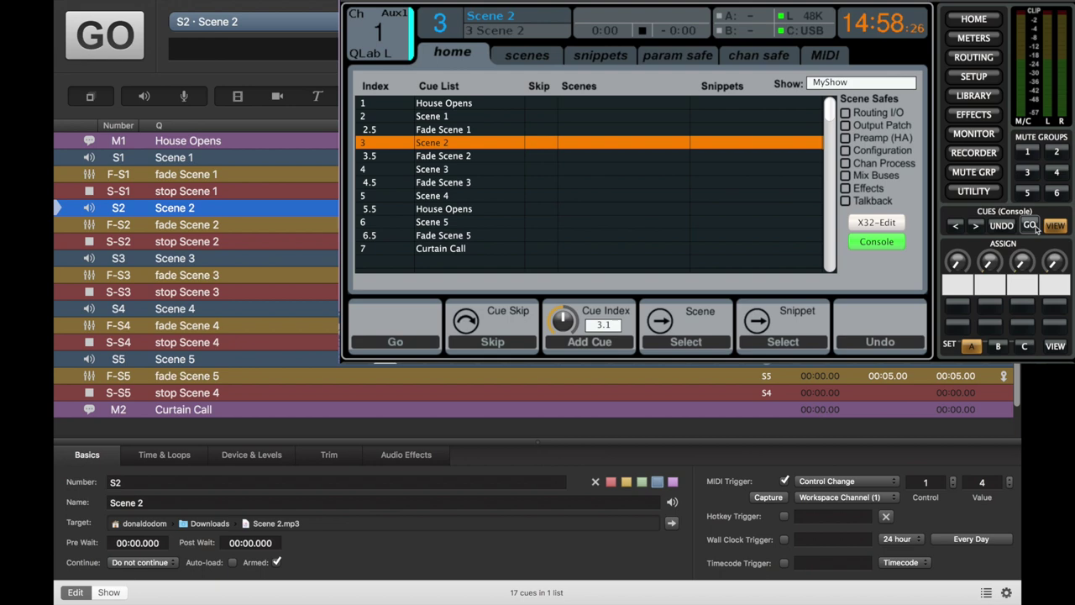
Step: Capture fade Scene 2's Control Change trigger (Control 1, Value 5), then rewind the console to Scene 1
key(Down)
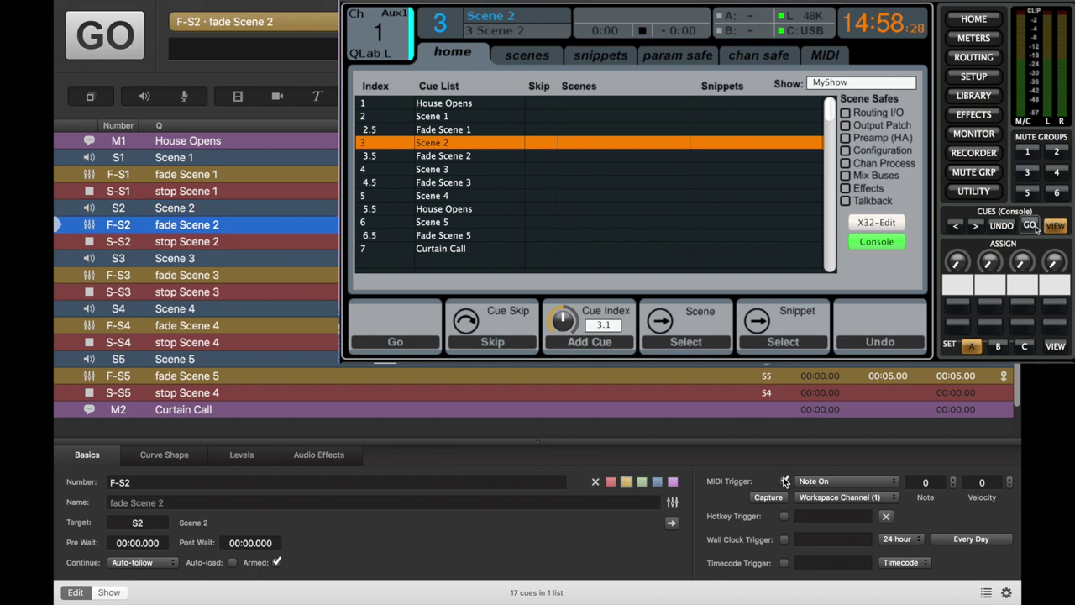
click(829, 483)
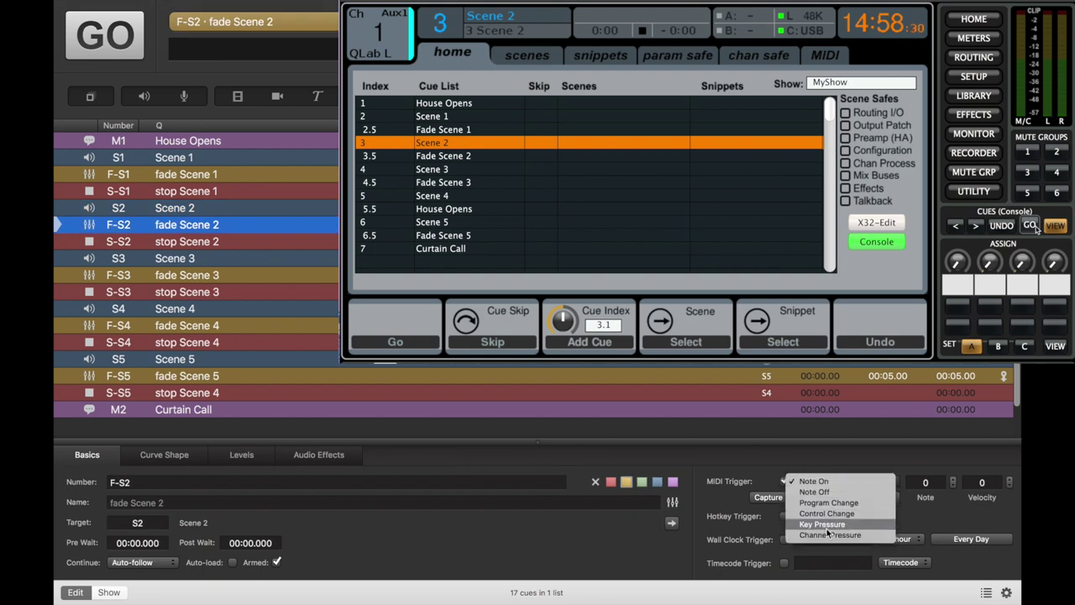
click(827, 515)
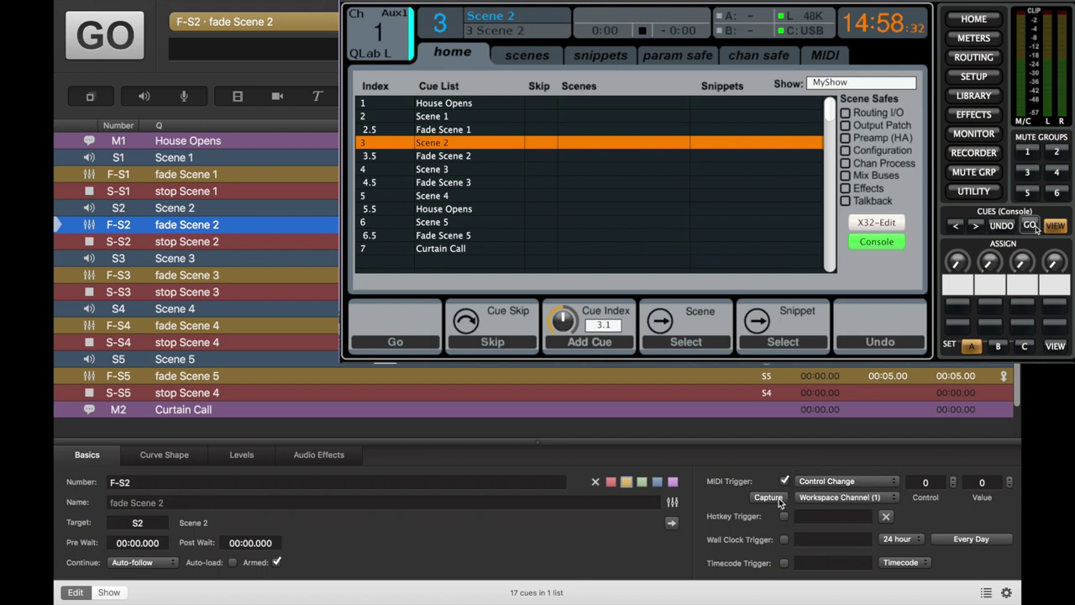
click(779, 498)
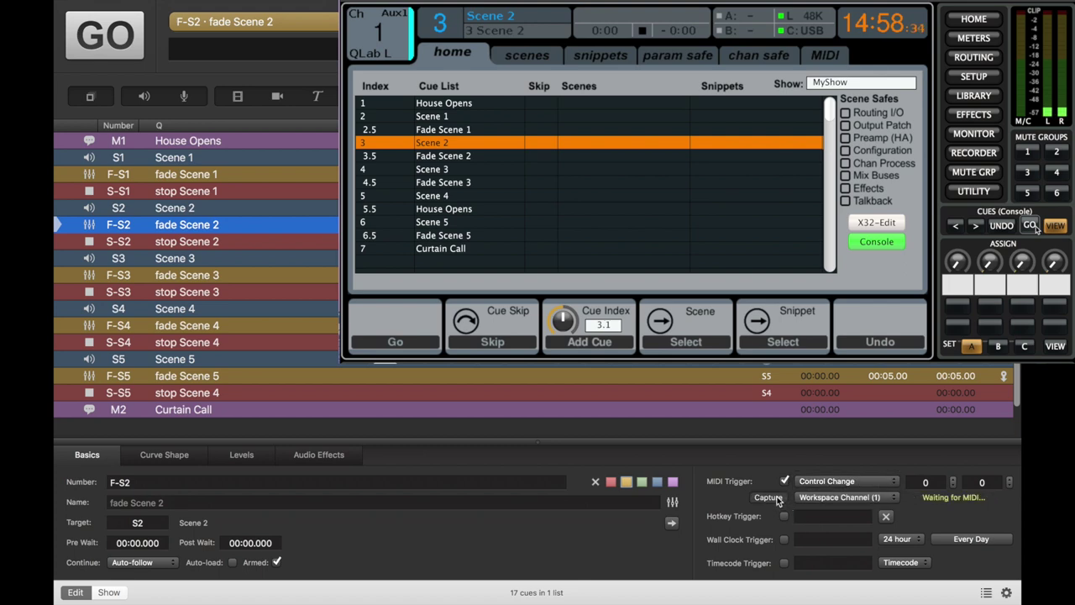
click(1031, 226)
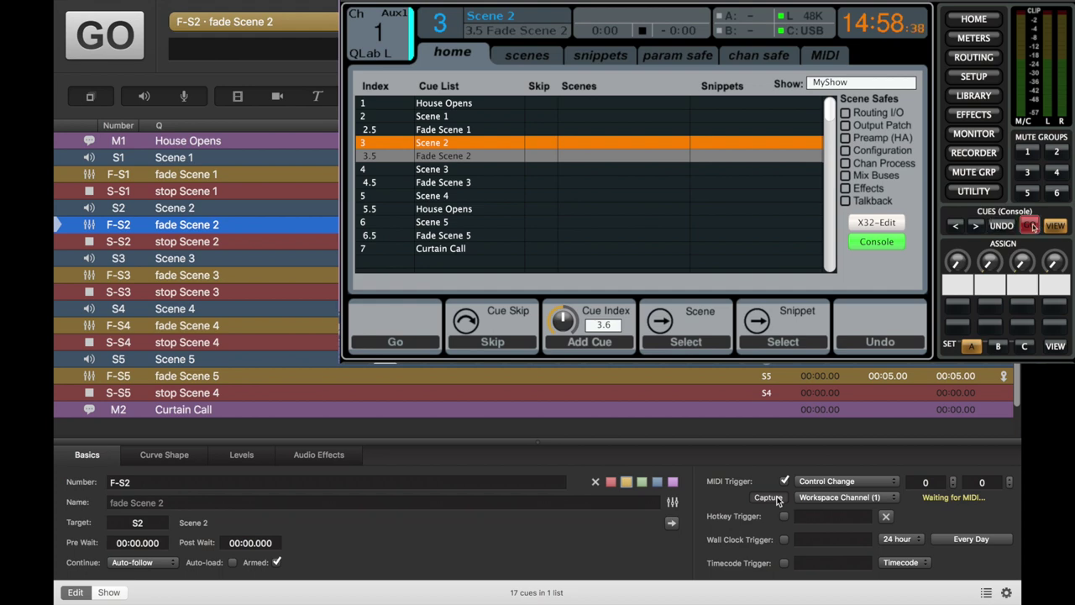
click(955, 226)
click(960, 229)
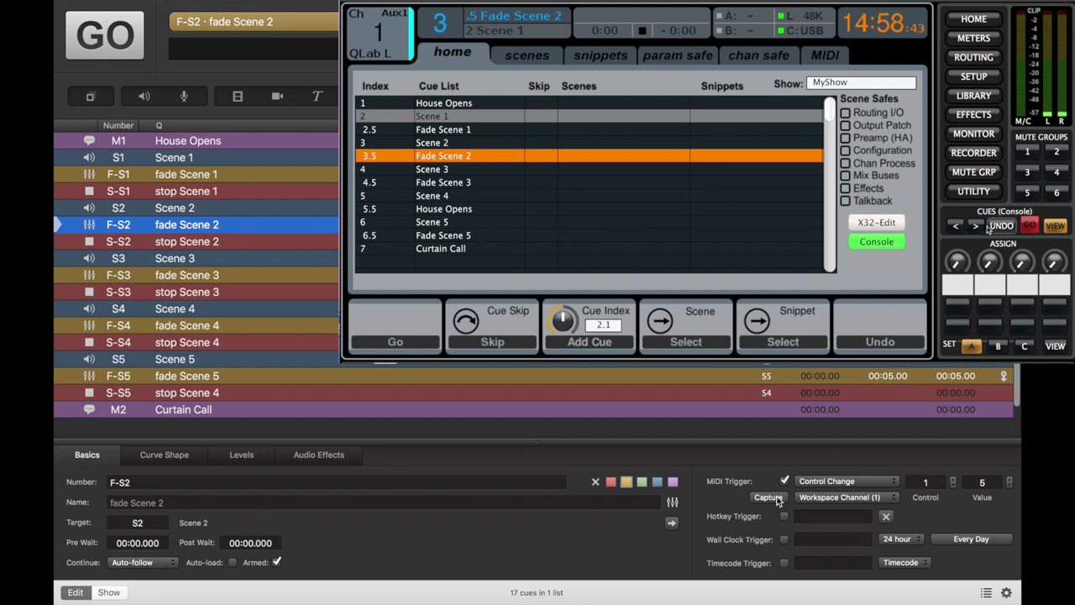
Step: Switch QLab to show mode with nothing on standby, then fire Scene 1 and its fade from the console
click(109, 592)
click(186, 530)
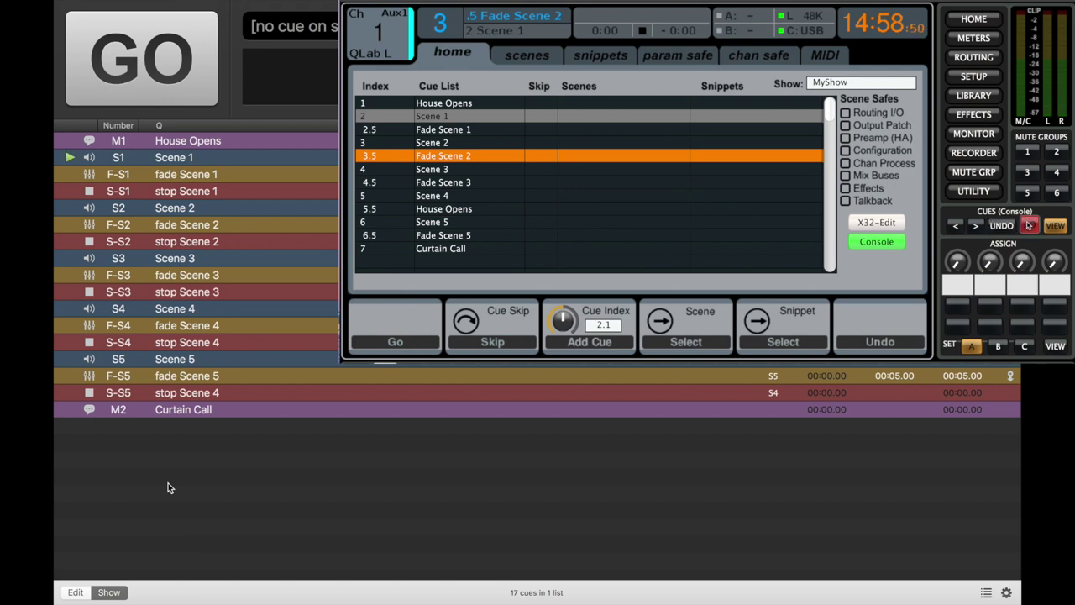
click(1028, 225)
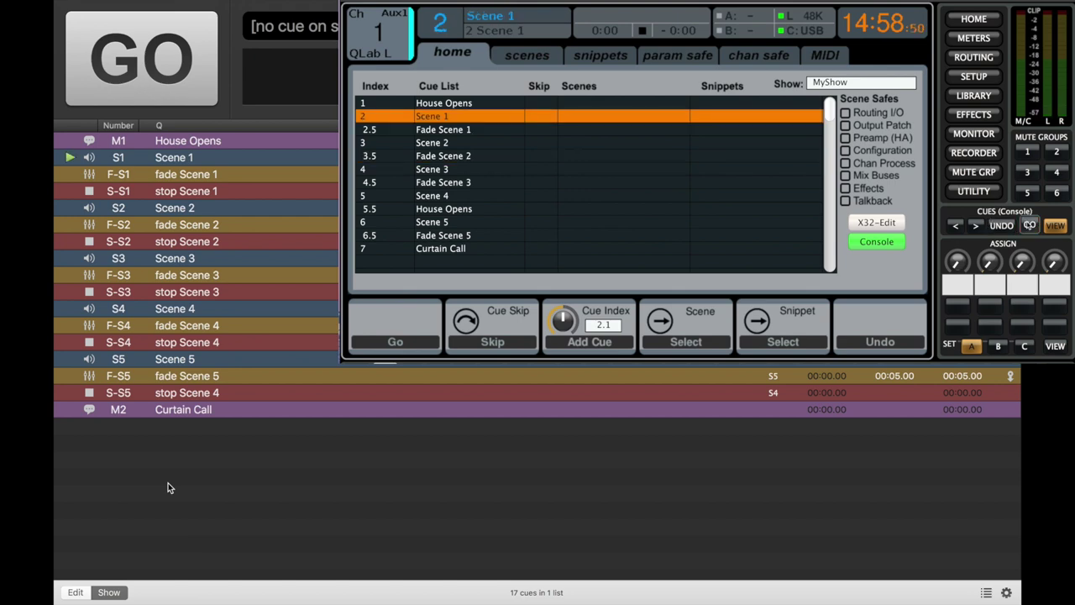
click(976, 226)
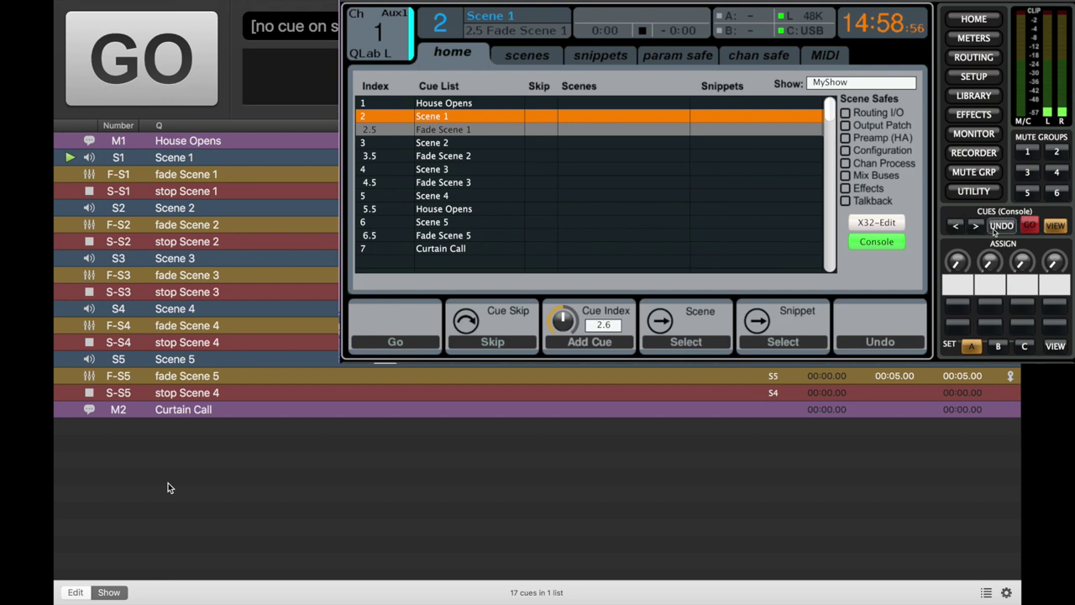
click(1028, 226)
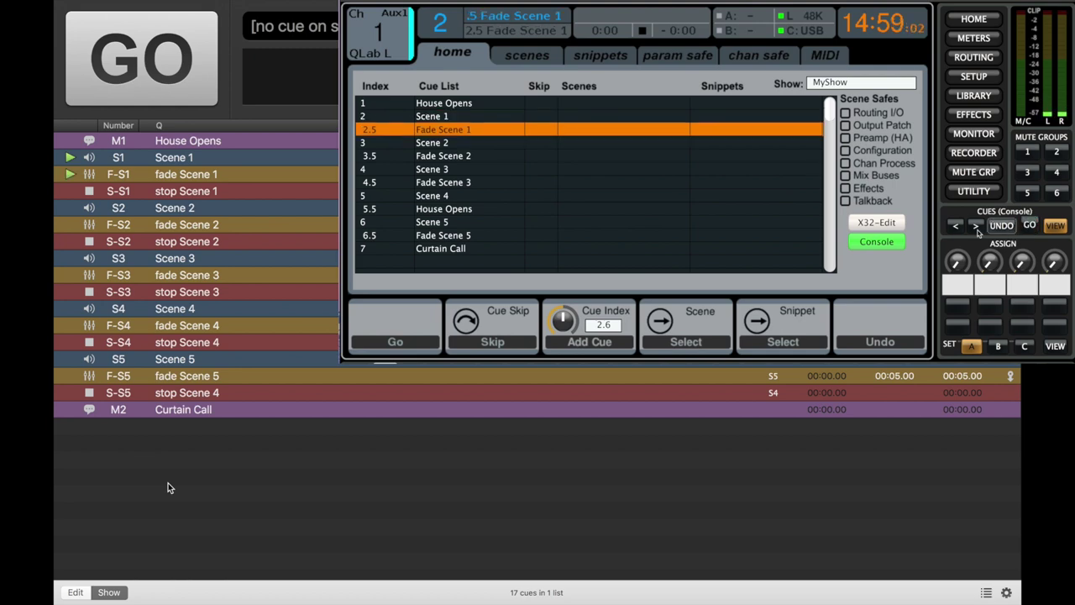
Step: Fire Scene 2 and Fade Scene 2 from the console and confirm QLab responds
click(1030, 227)
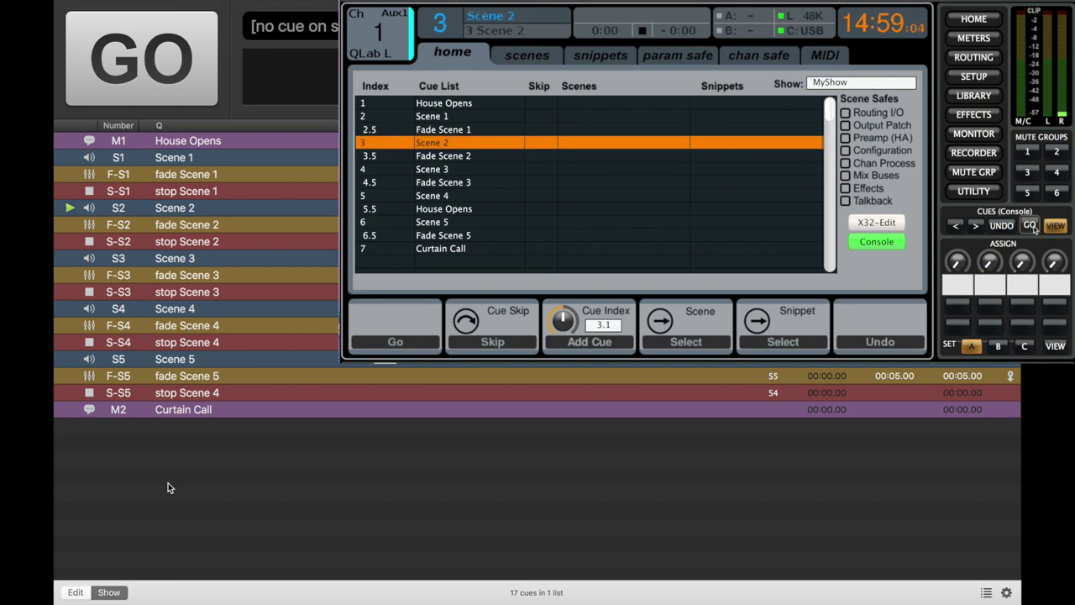
click(974, 226)
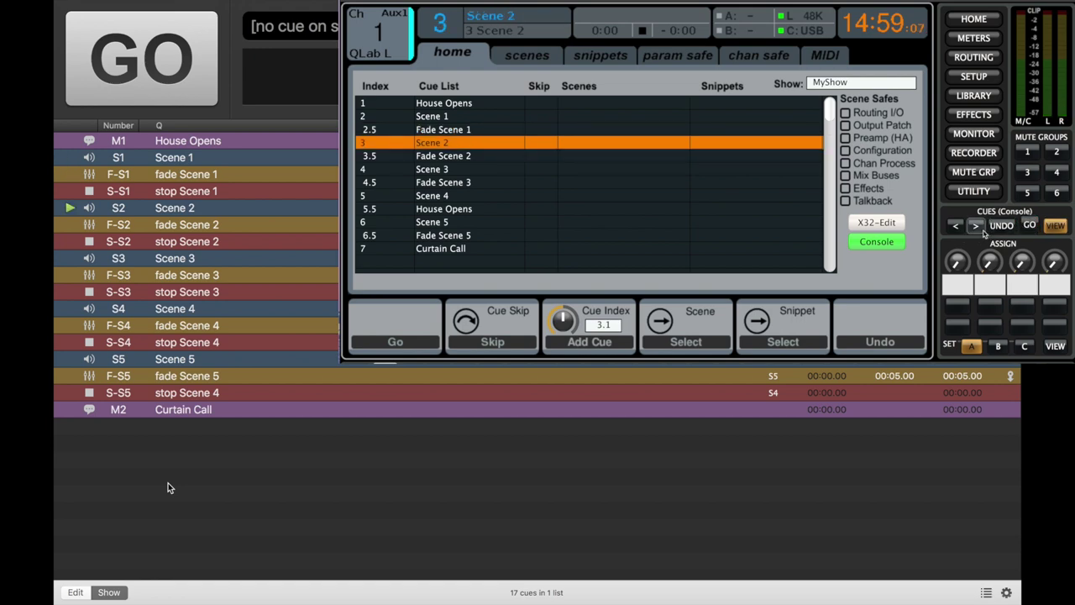
click(1029, 227)
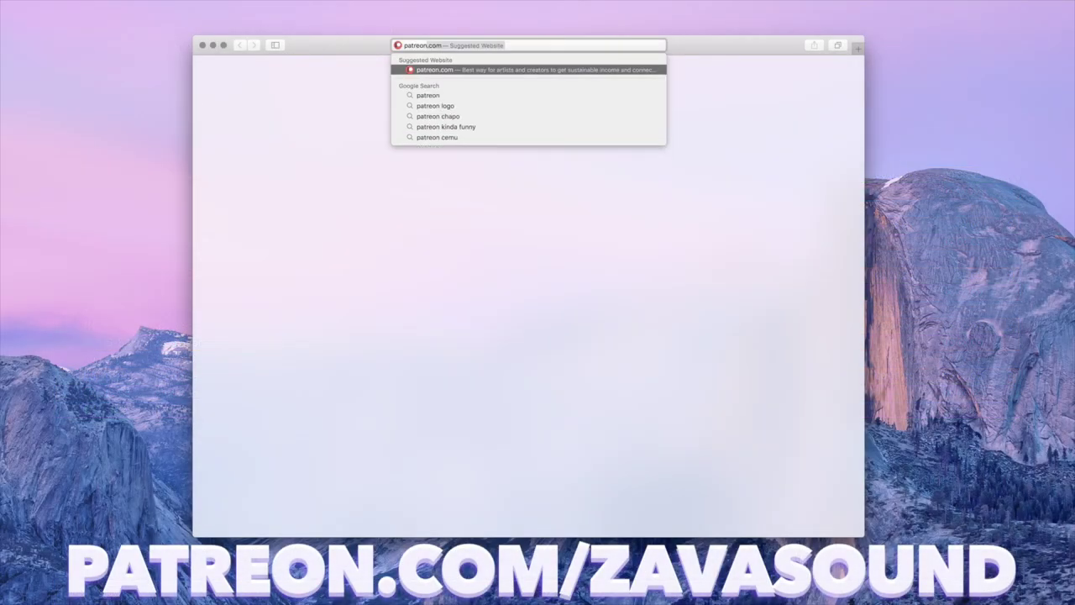
Step: Load patreon.com/zavasound in Safari's address bar
text(.com/z)
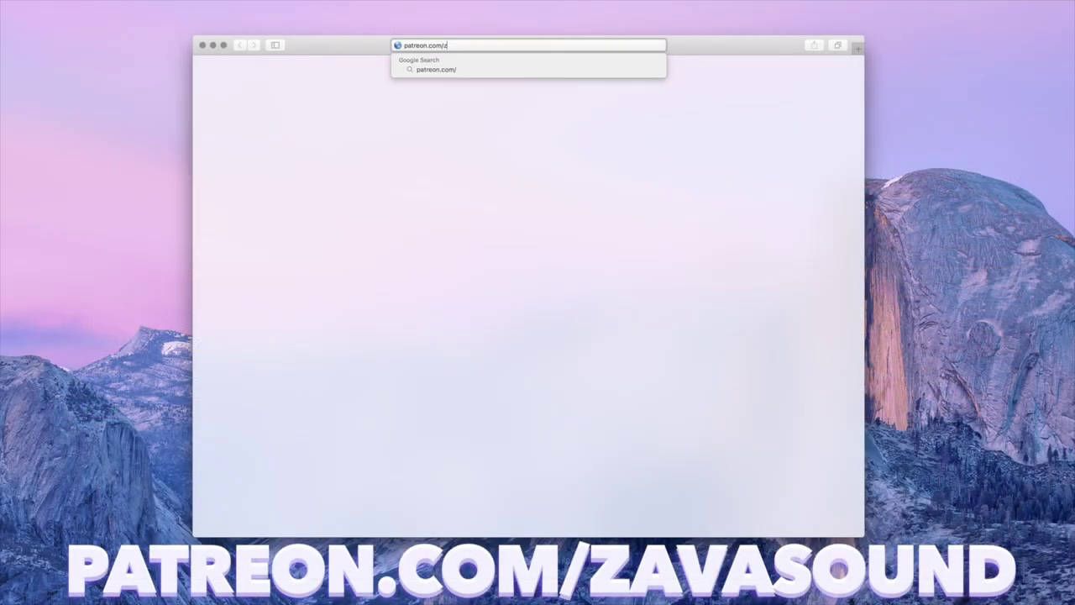
text(avasound)
key(Return)
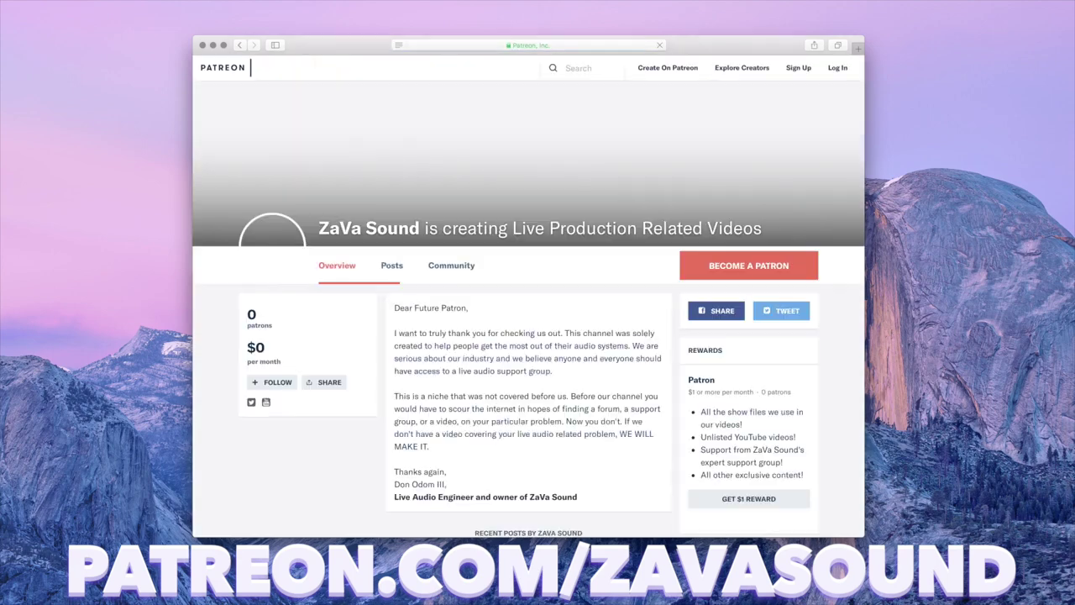